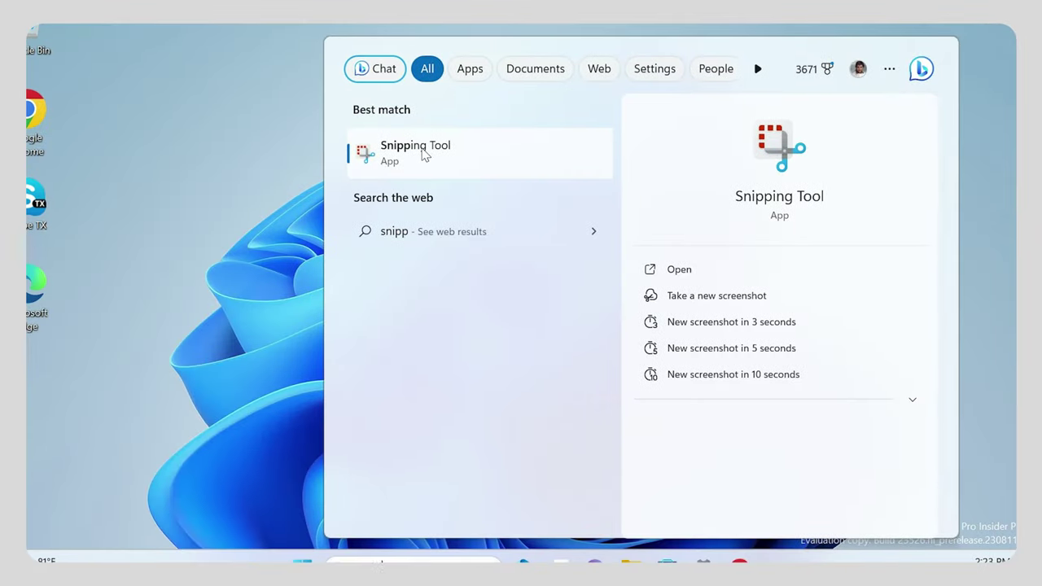
- Search Windows for 'snipp' and launch Snipping Tool from the best match
left_click(422, 155)
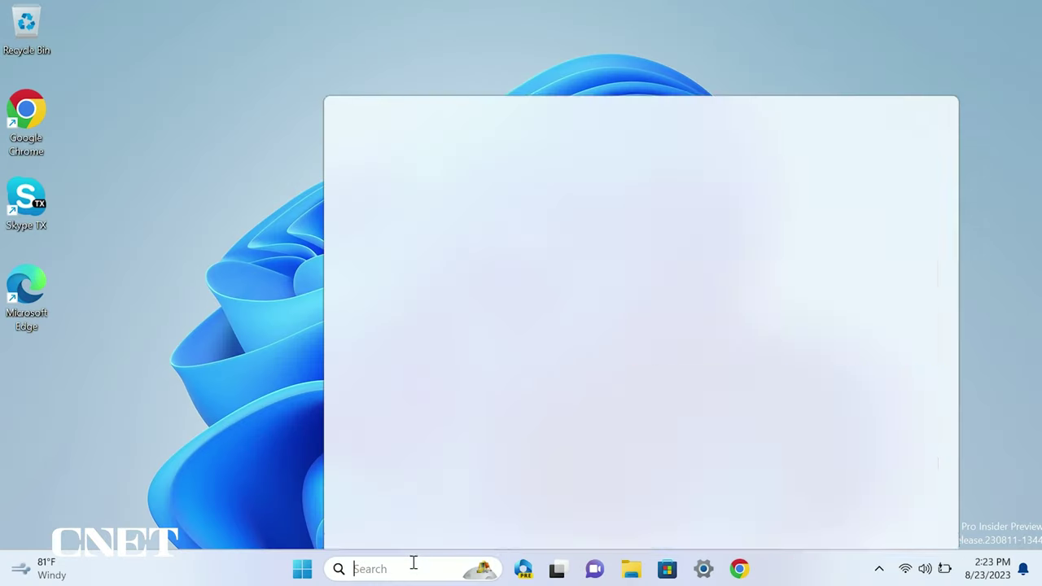
type("sni")
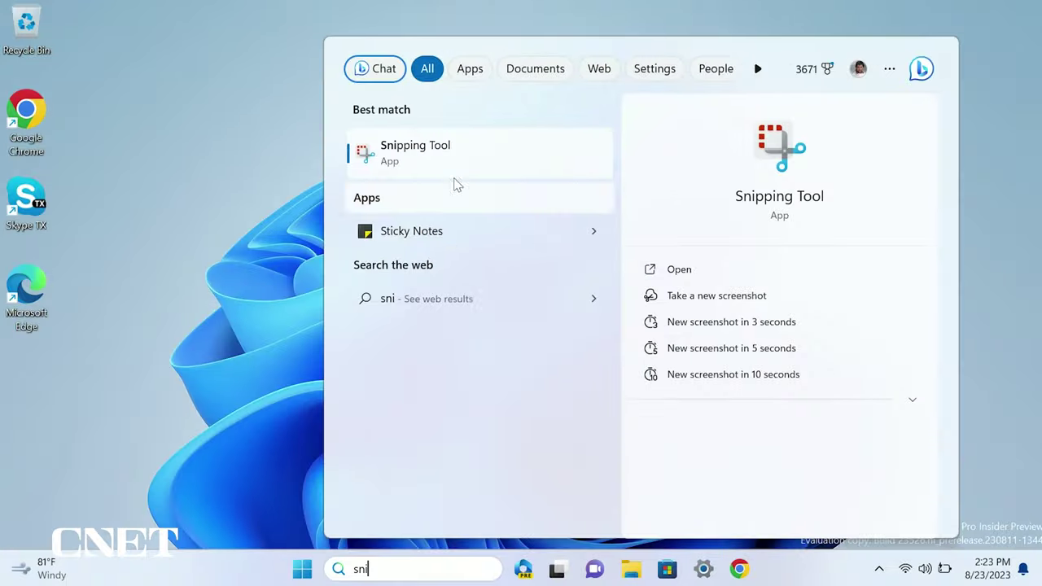
left_click(437, 155)
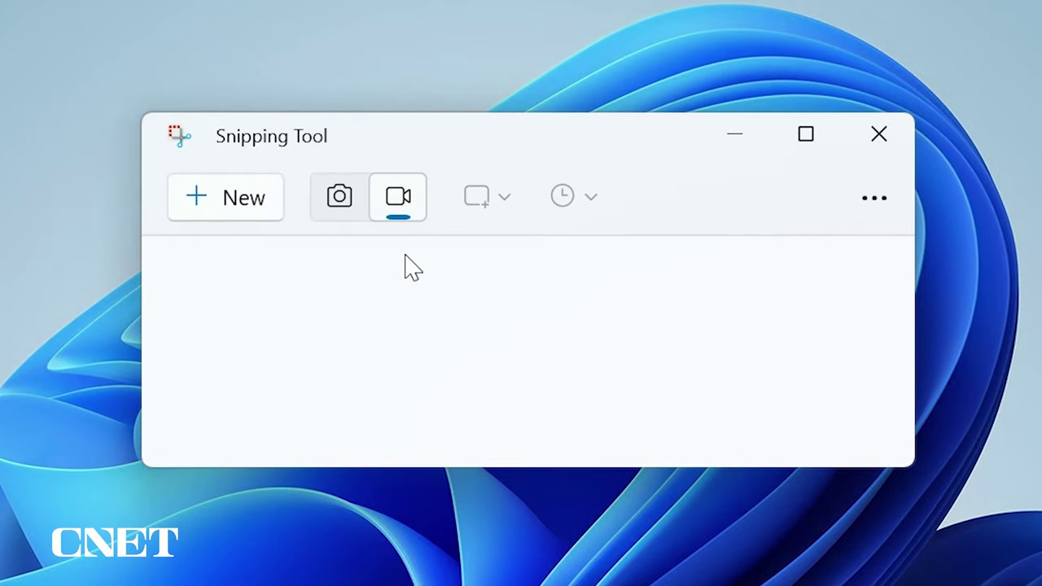
- Switch Snipping Tool to video recording mode and start a new recording with Ctrl+N
left_click(339, 198)
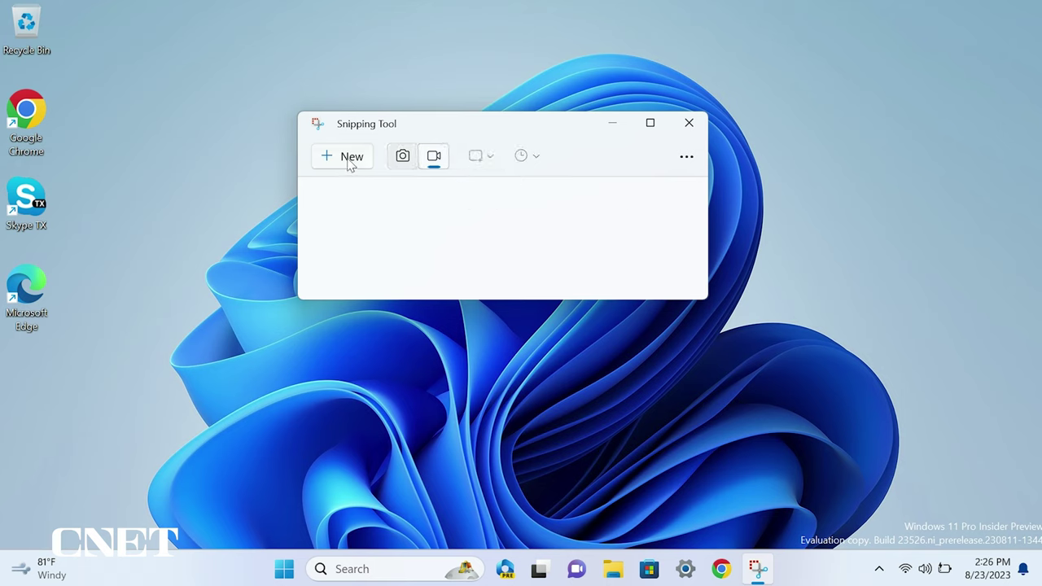
key("ctrl+n")
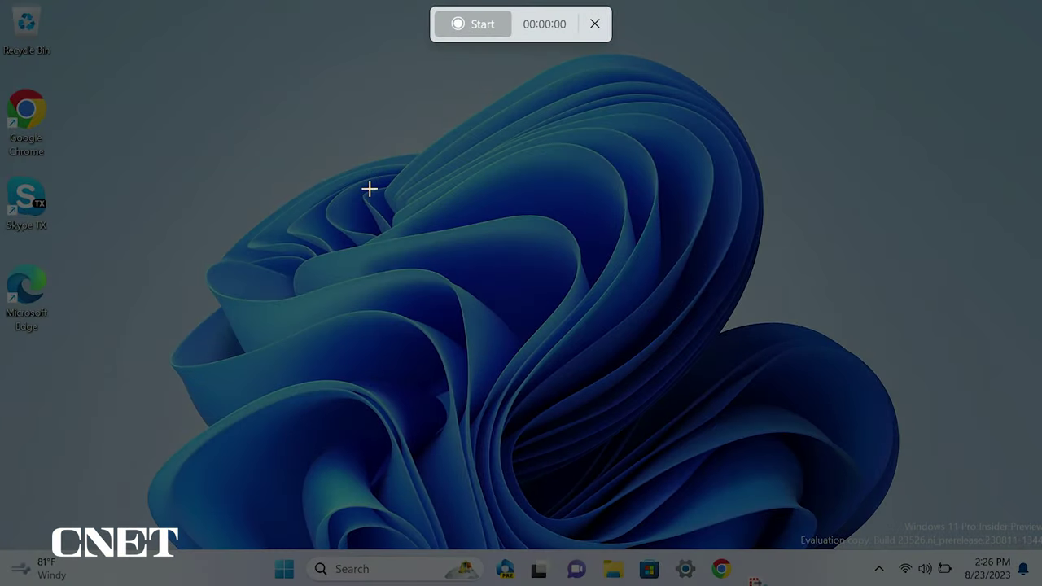
- Select most of the desktop as the recording area and start recording it
left_click_drag(101, 90, 982, 485)
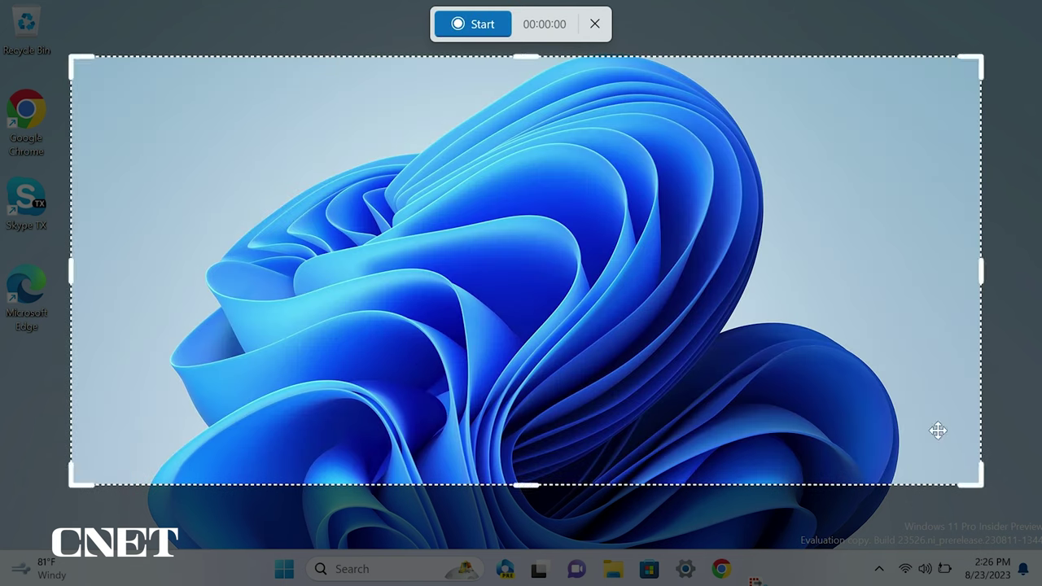
left_click(479, 24)
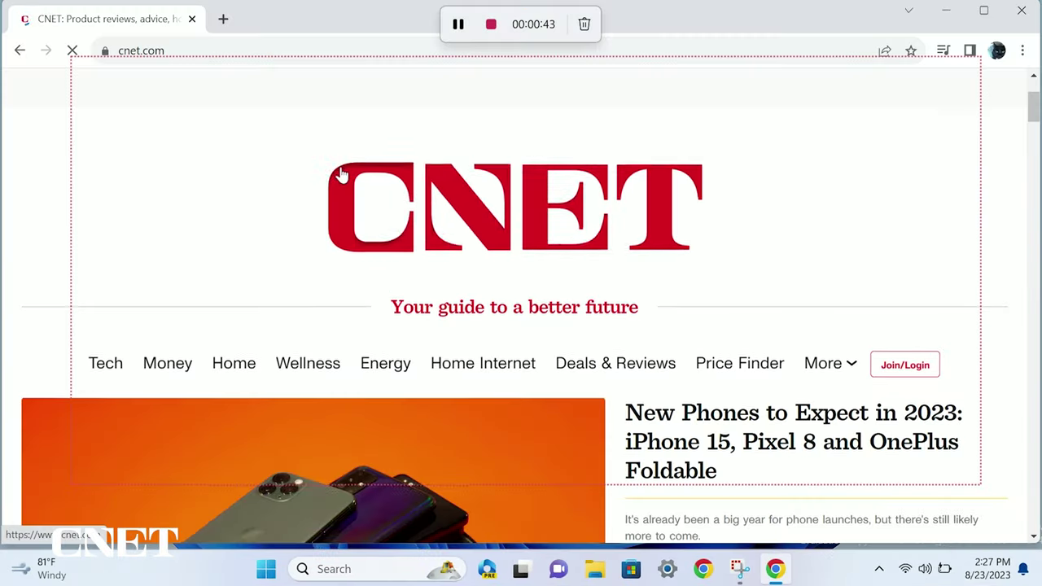
- Scroll through the browser while recording, then stop to view the 0:02:22 clip
scroll(338, 173, "down", 5)
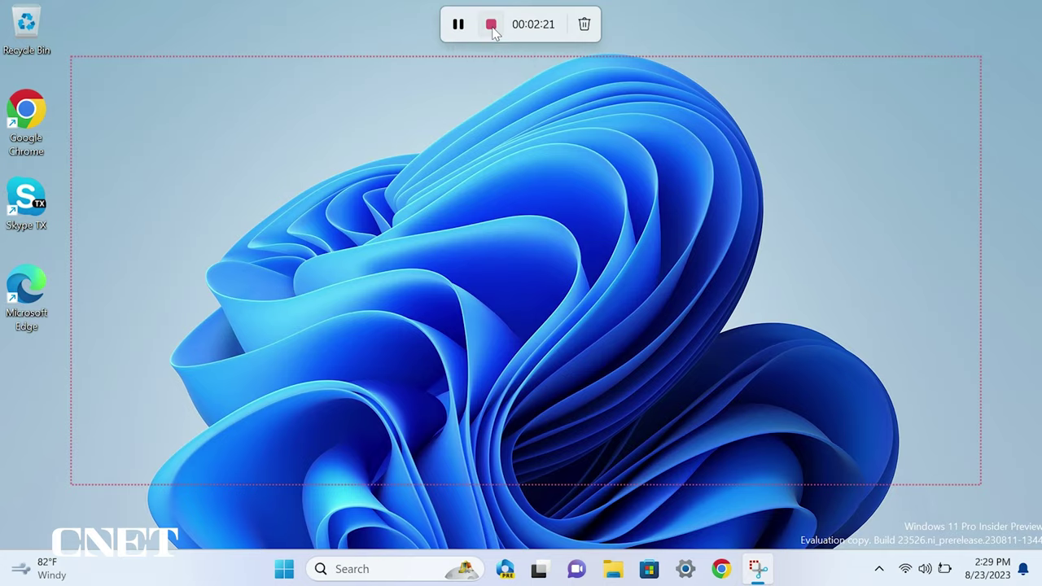
left_click(490, 24)
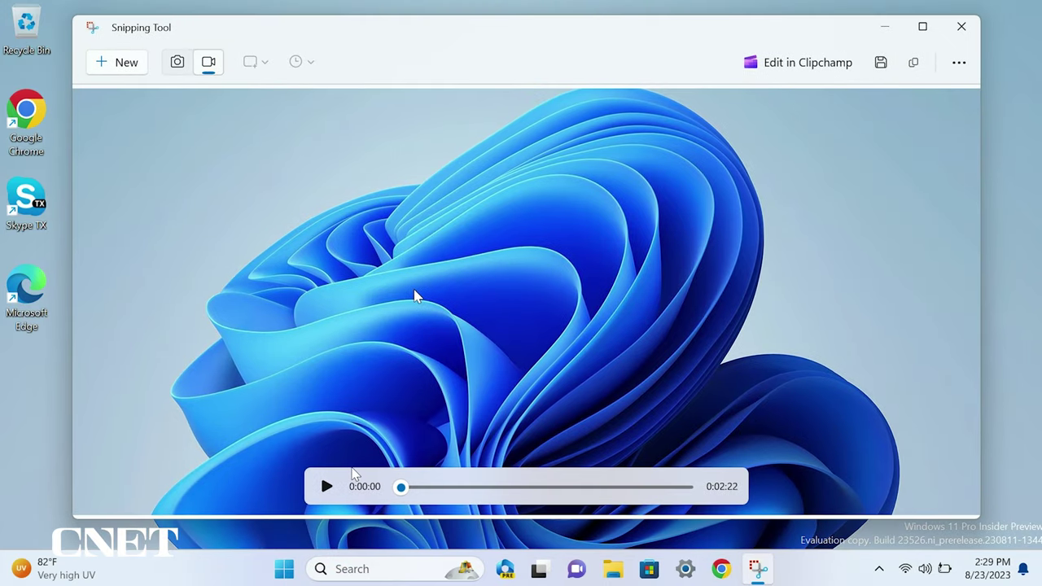
- Play back the recorded clip, then begin saving it with a file name starting 'CNET Websi'
left_click(327, 486)
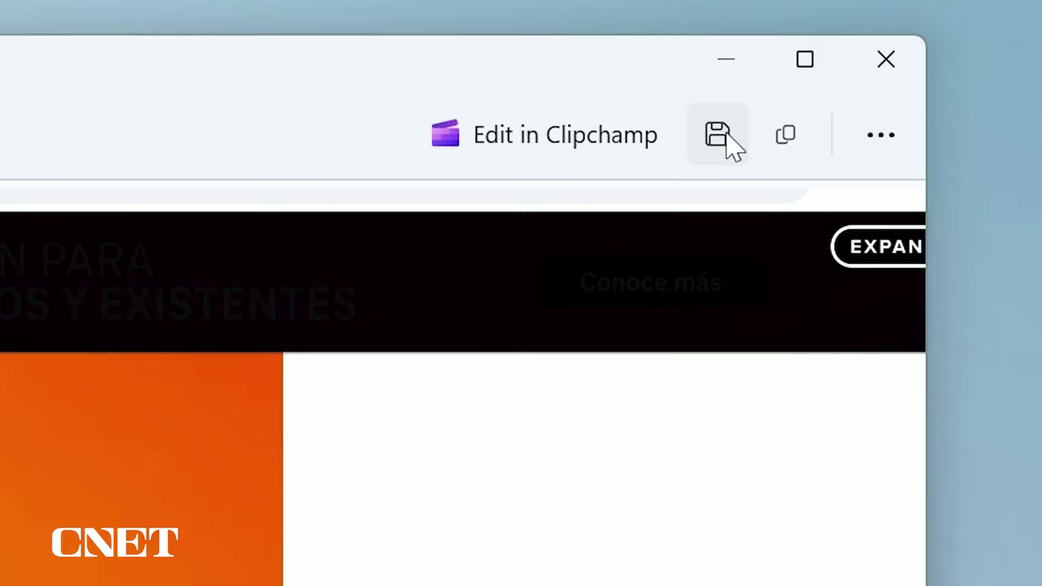
left_click(716, 135)
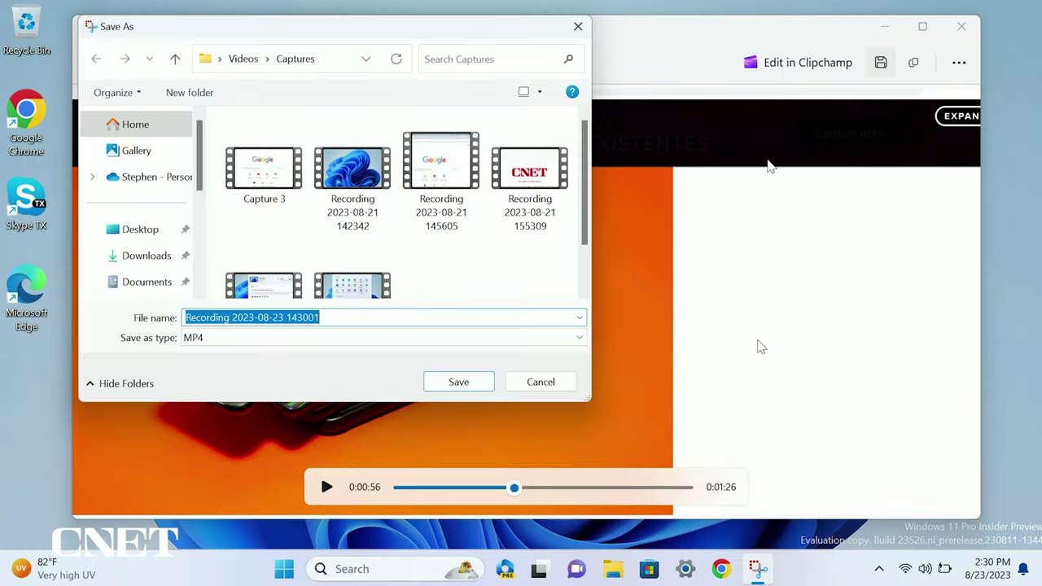
type("CNET Websi")
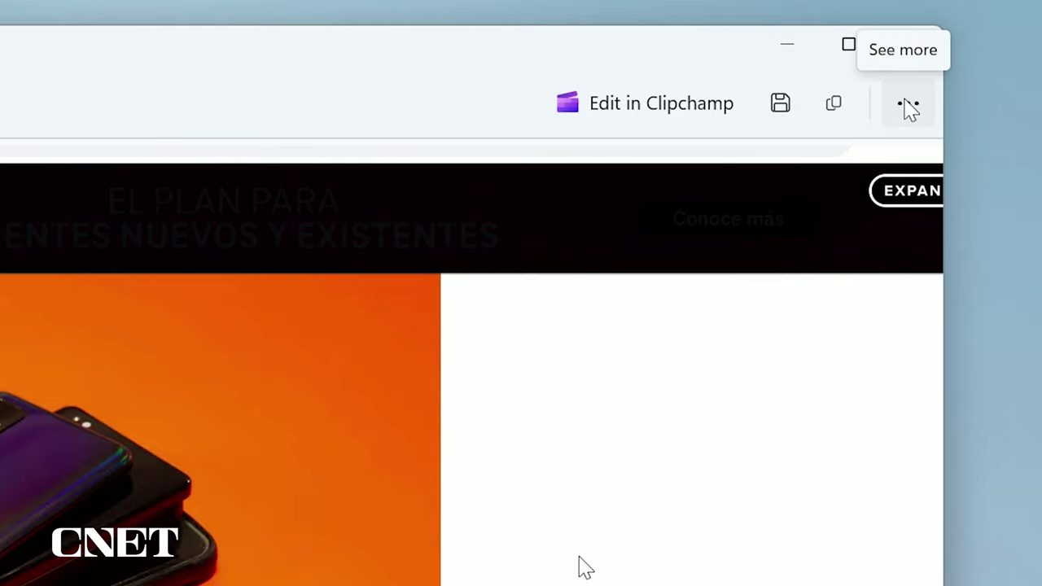
- Browse the recording's more options and sharing panel, then set Snipping Tool's app theme to Dark
left_click(907, 105)
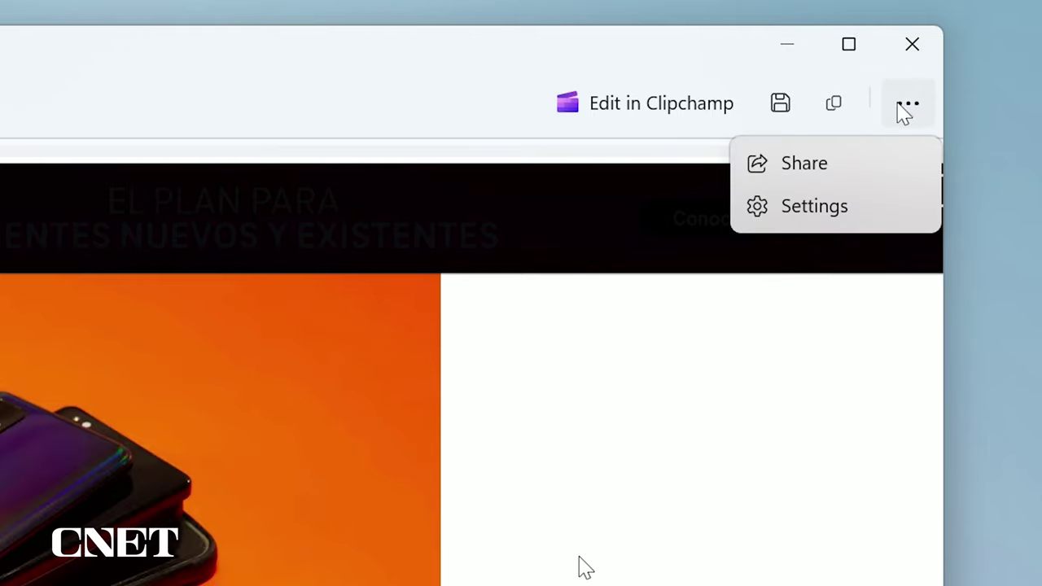
left_click(818, 171)
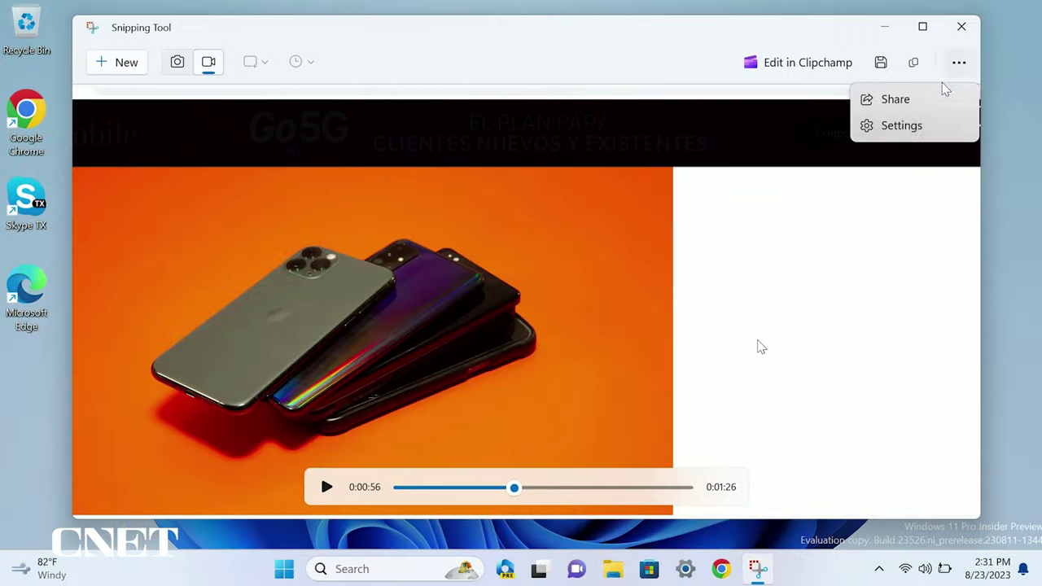
left_click(901, 126)
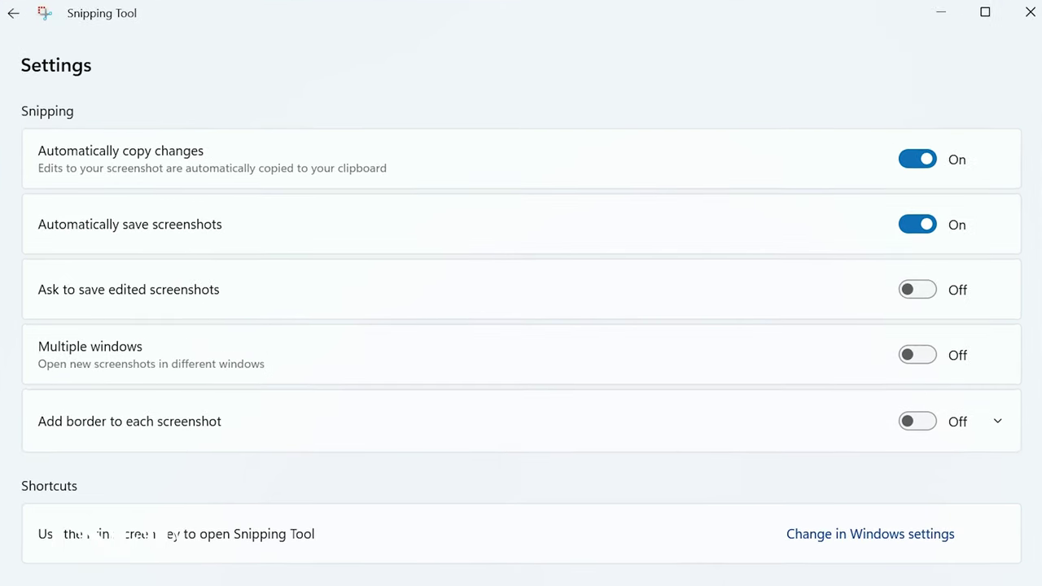
scroll(967, 90, "down", 3)
left_click_drag(1039, 138, 1035, 291)
left_click(972, 269)
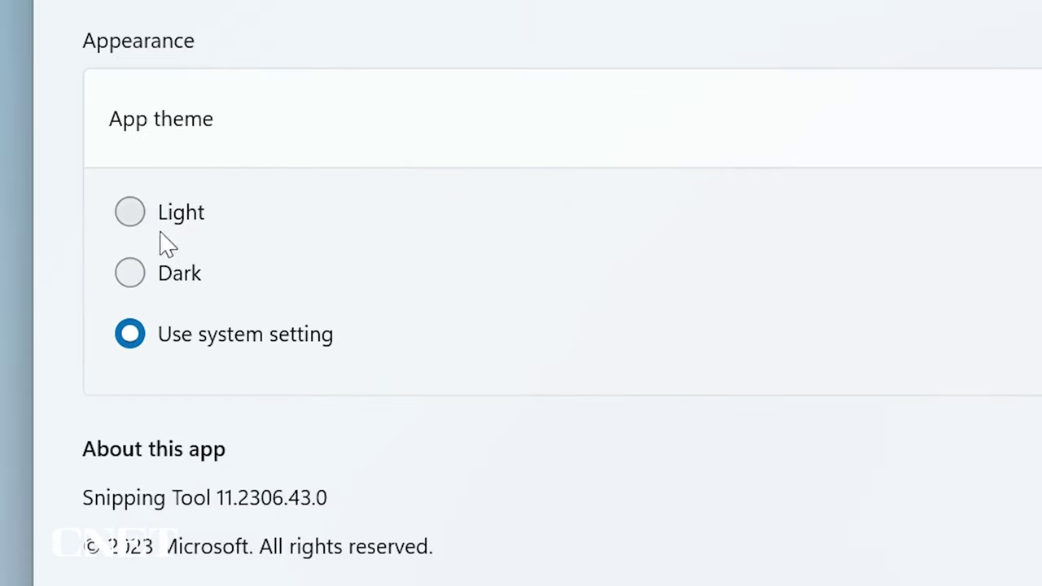
left_click(130, 273)
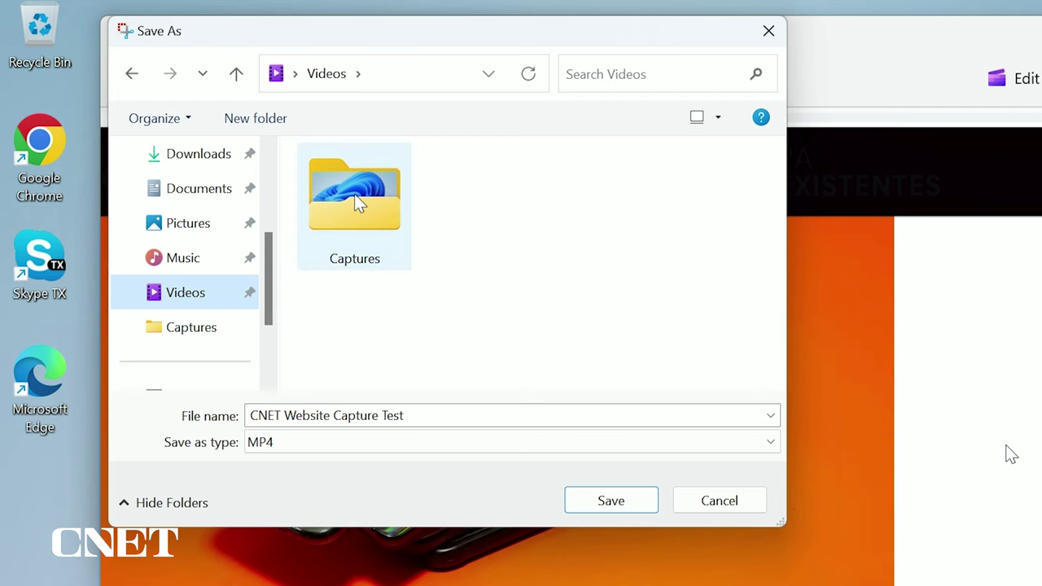
- Save the recording as MP4 'CNET Website Capture Test' in the Videos Captures folder
double_click(358, 204)
scroll(543, 279, "down", 2)
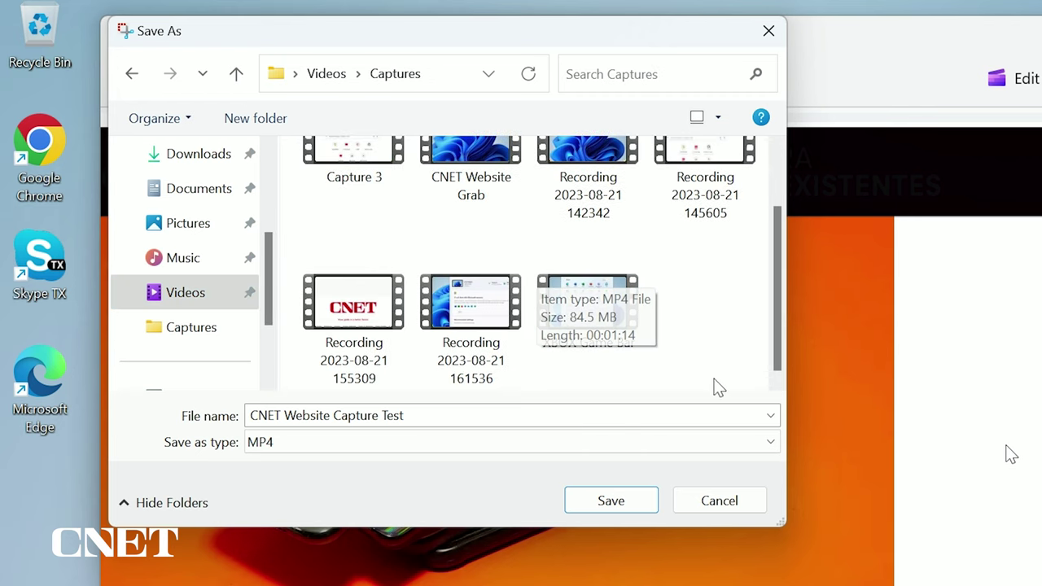
left_click(611, 502)
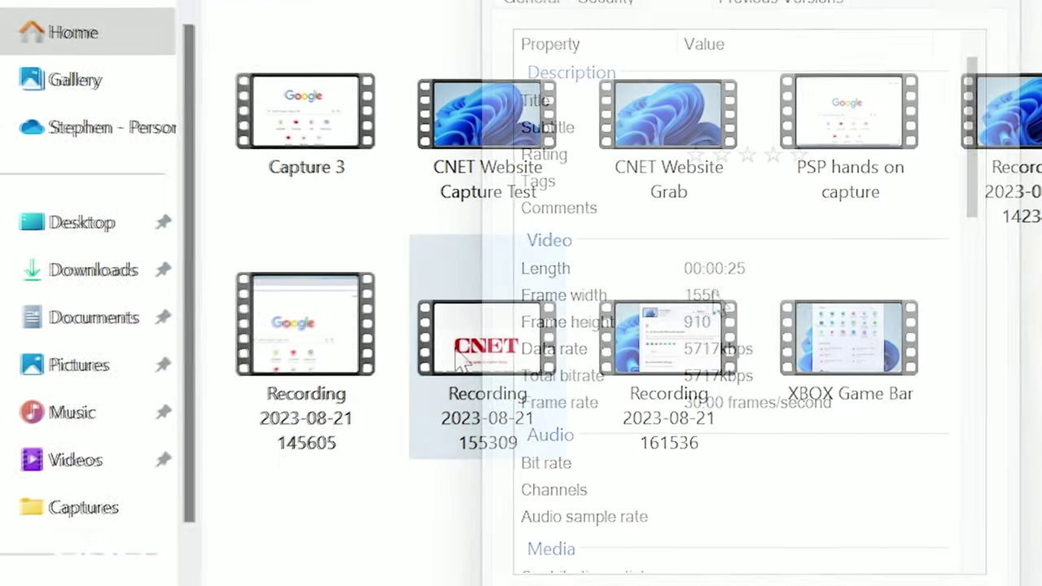
- Check the video's frame width and height, then record a marked screen region
left_click(717, 297)
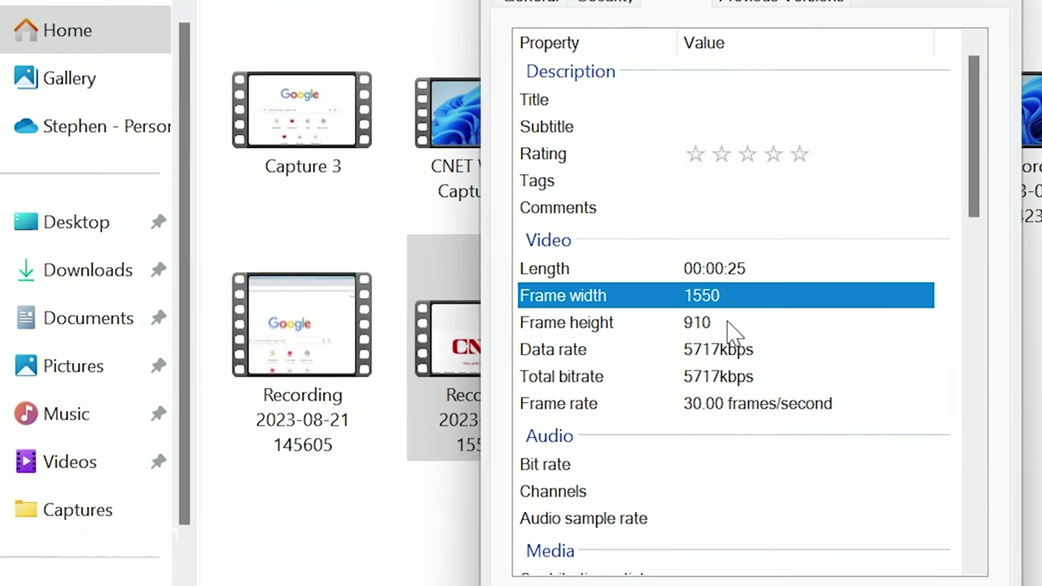
left_click(732, 325)
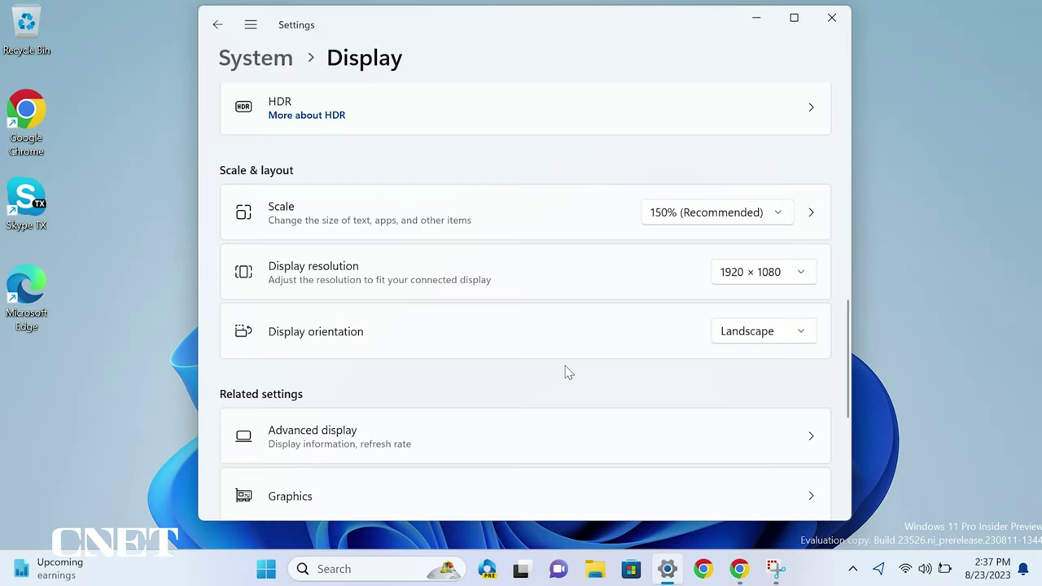
left_click(784, 273)
left_click(593, 271)
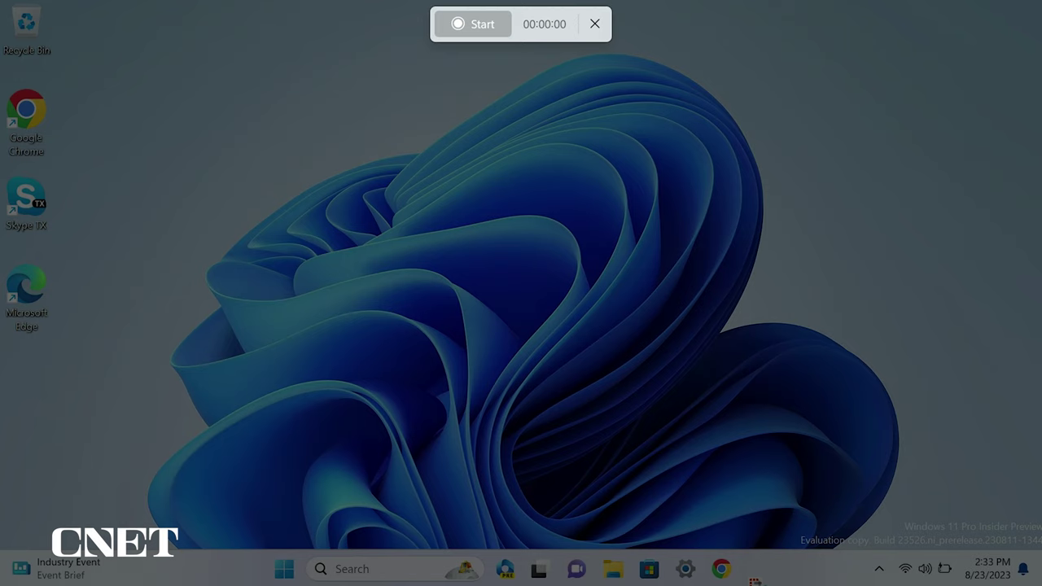
left_click_drag(2, 2, 612, 371)
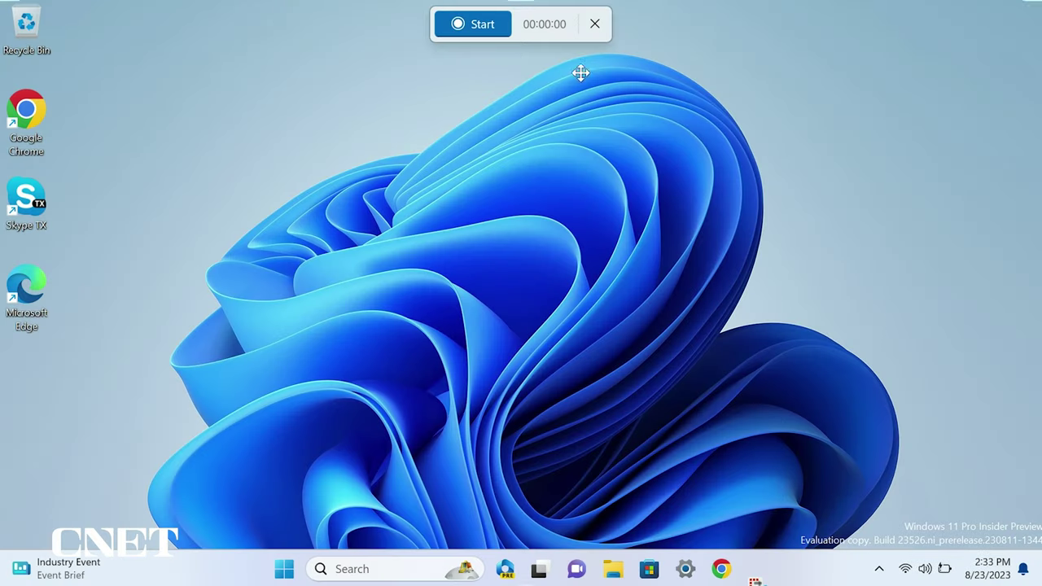
left_click(473, 23)
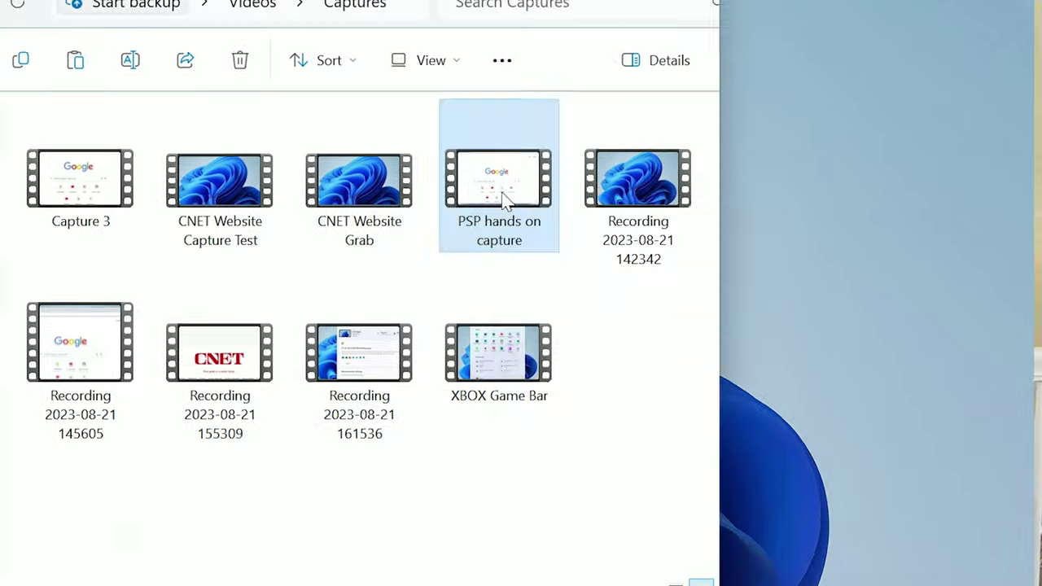
- Review the PSP capture file's detailed properties, including frame width, and add it to the timeline
right_click(498, 167)
left_click(573, 442)
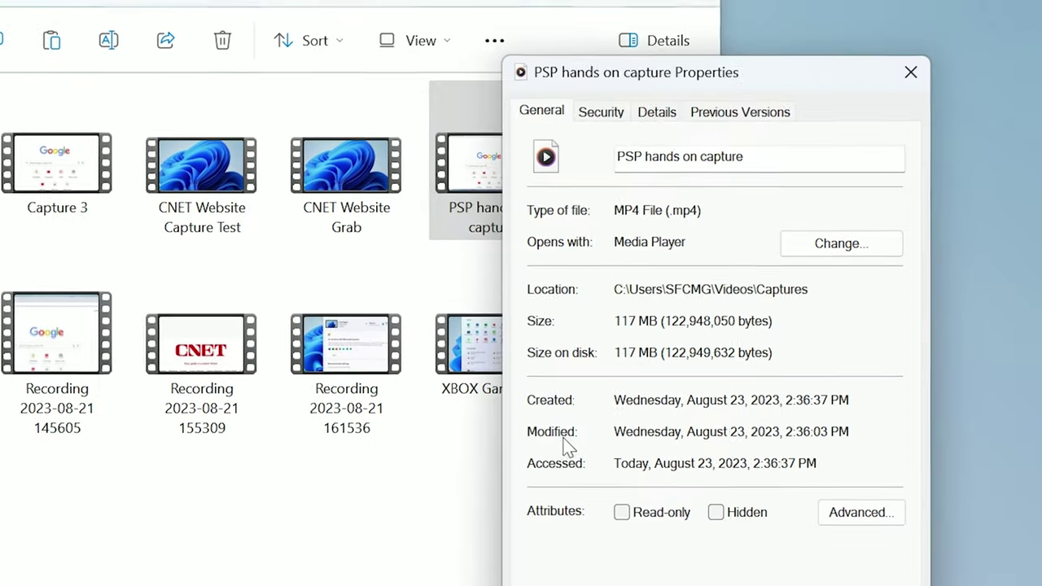
left_click(656, 103)
left_click(655, 345)
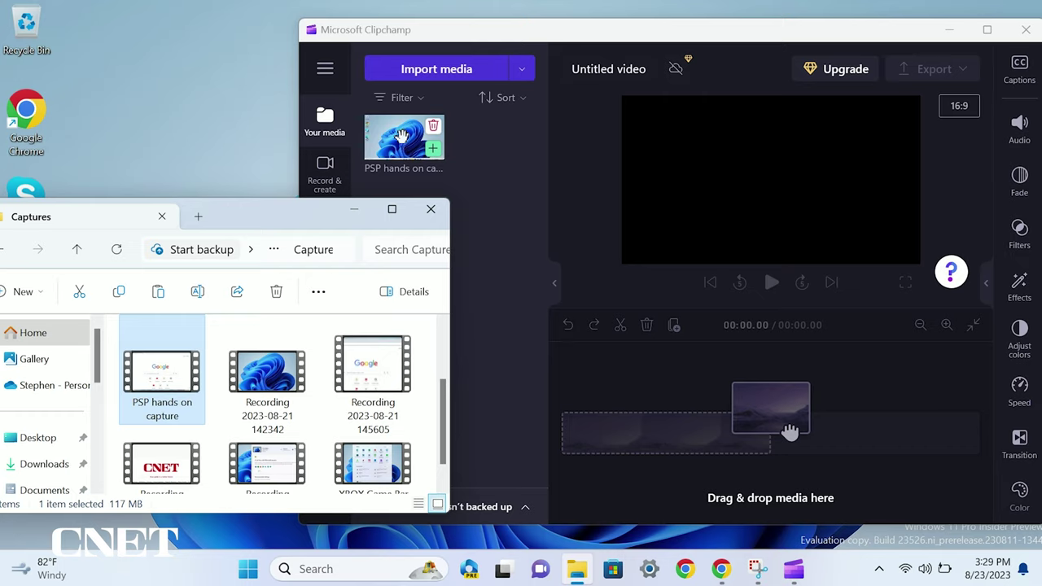
left_click_drag(786, 430, 665, 432)
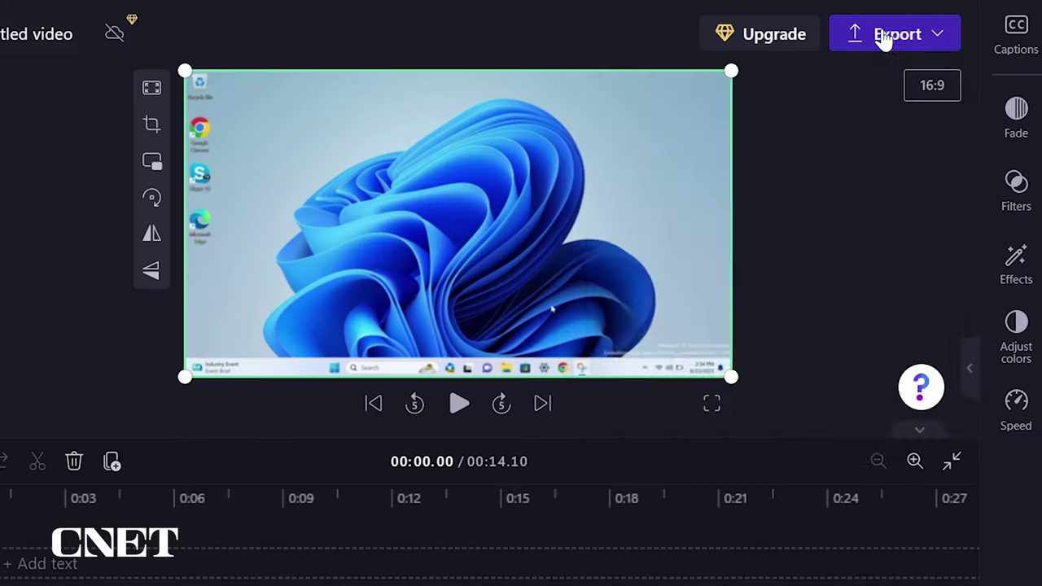
- Check Clipchamp's export quality options, then reframe the video through 1:1, 4:5 and 2:3 ratios
left_click(923, 73)
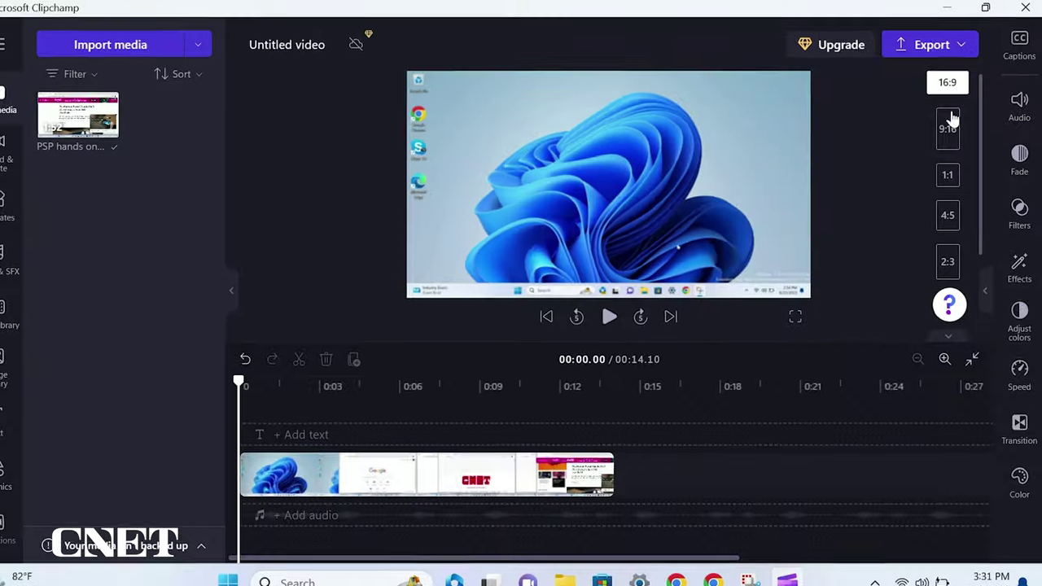
left_click(935, 195)
left_click(933, 252)
left_click(929, 311)
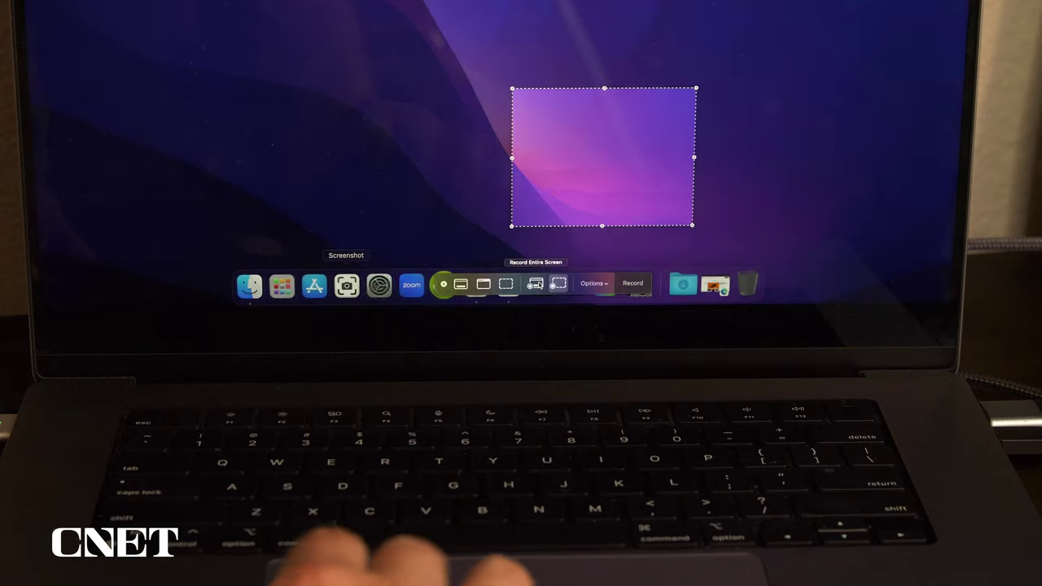
- Set macOS Screenshot to Record Entire Screen and show its Options menu
left_click(526, 311)
left_click(563, 311)
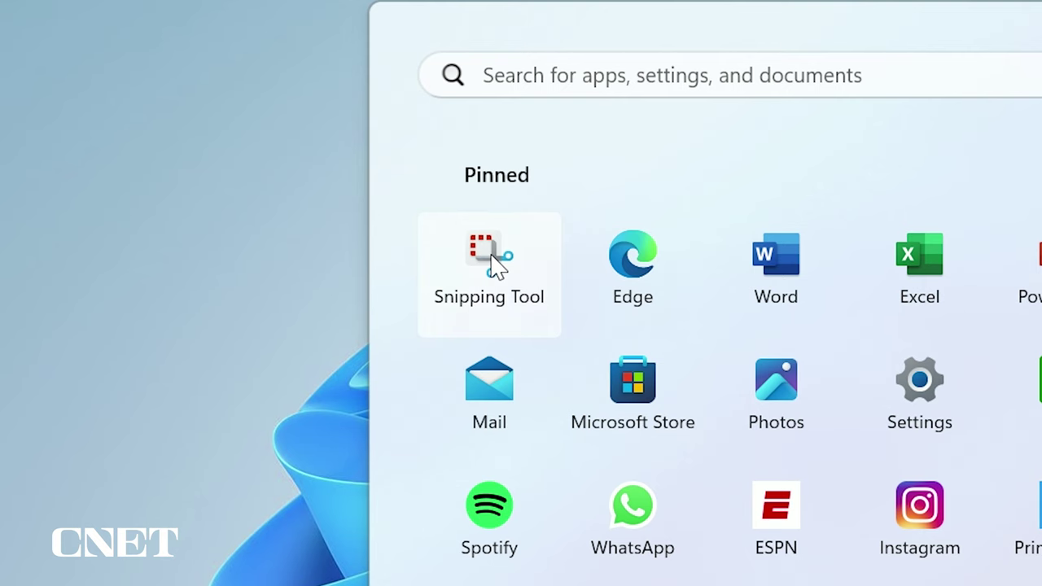
- Pin Snipping Tool from the Start menu's Pinned apps to the taskbar
right_click(492, 253)
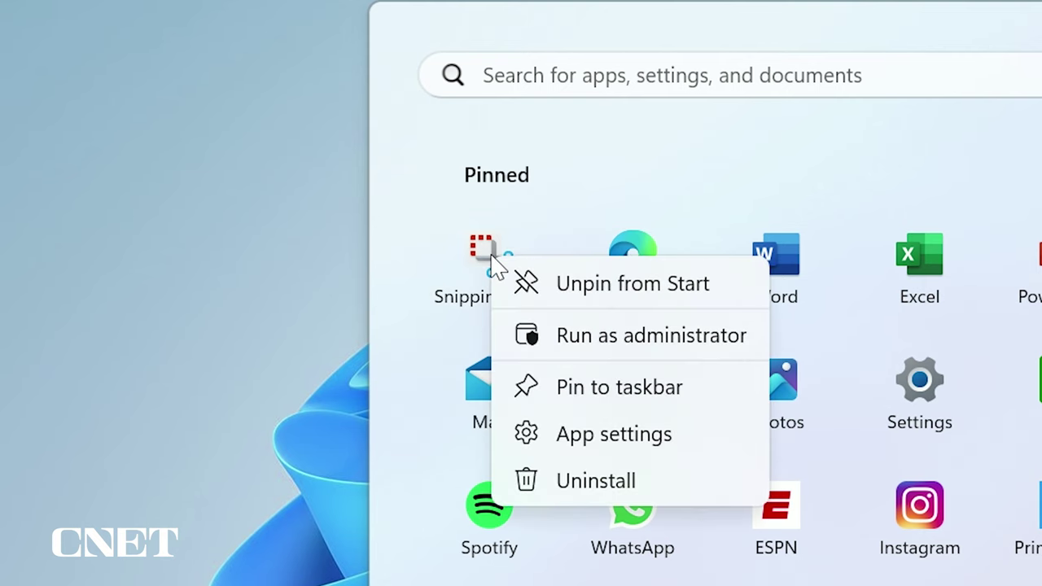
left_click(623, 397)
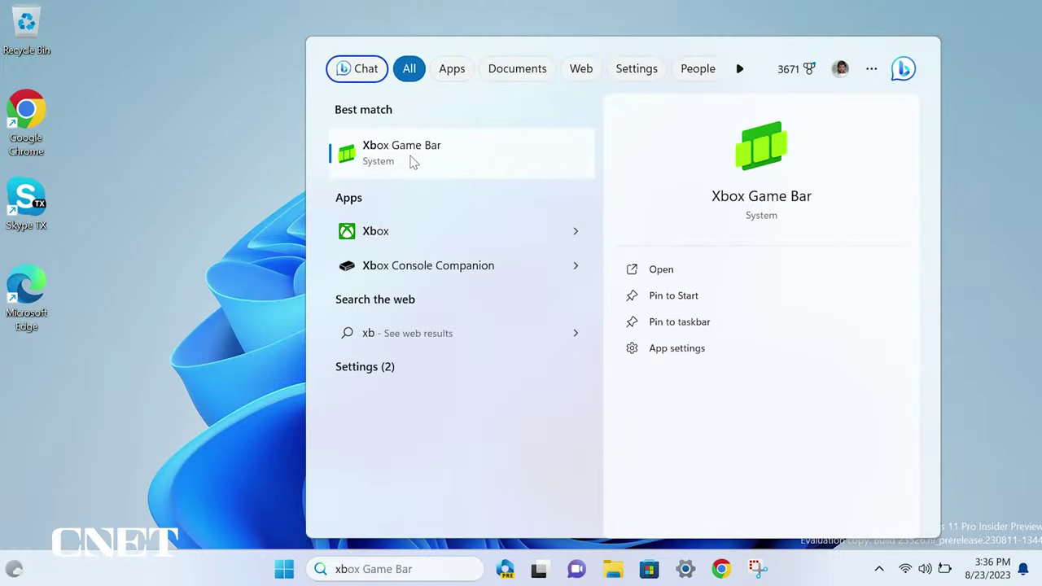
- Launch Xbox Game Bar and try recording from its Capture widget, which reports desktop recording unavailable
left_click(413, 153)
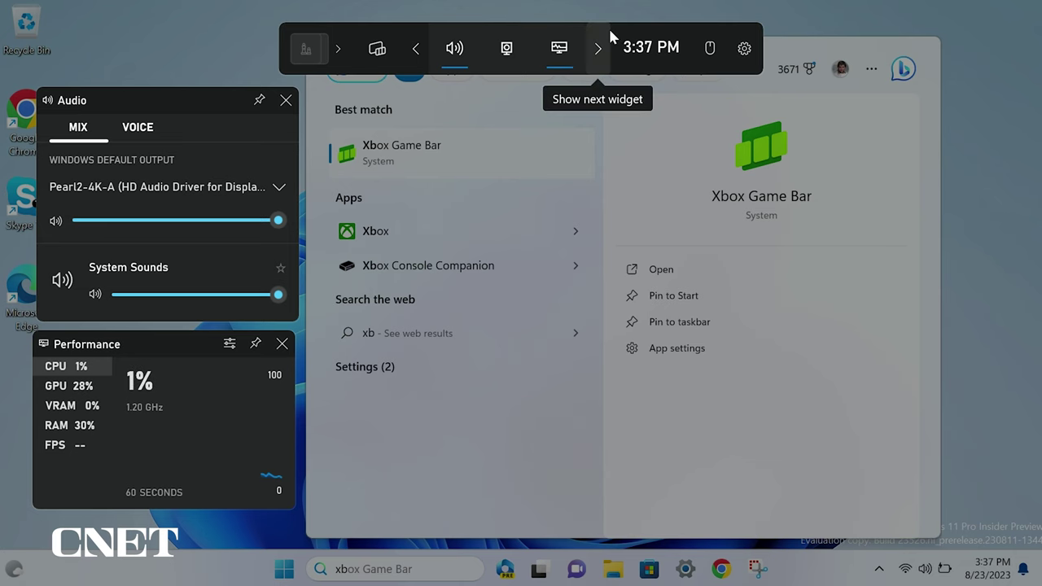
left_click(506, 49)
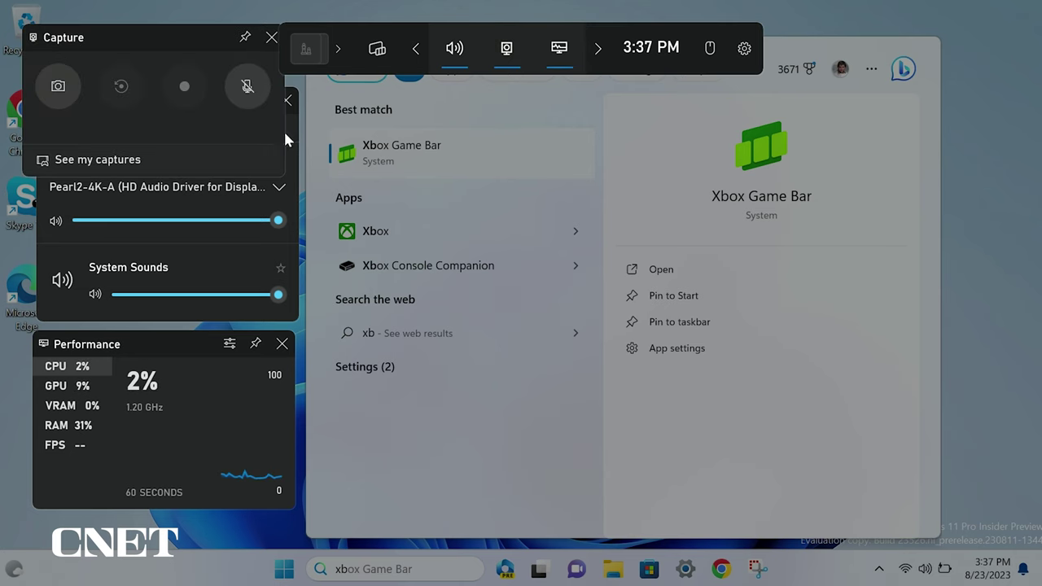
left_click(187, 87)
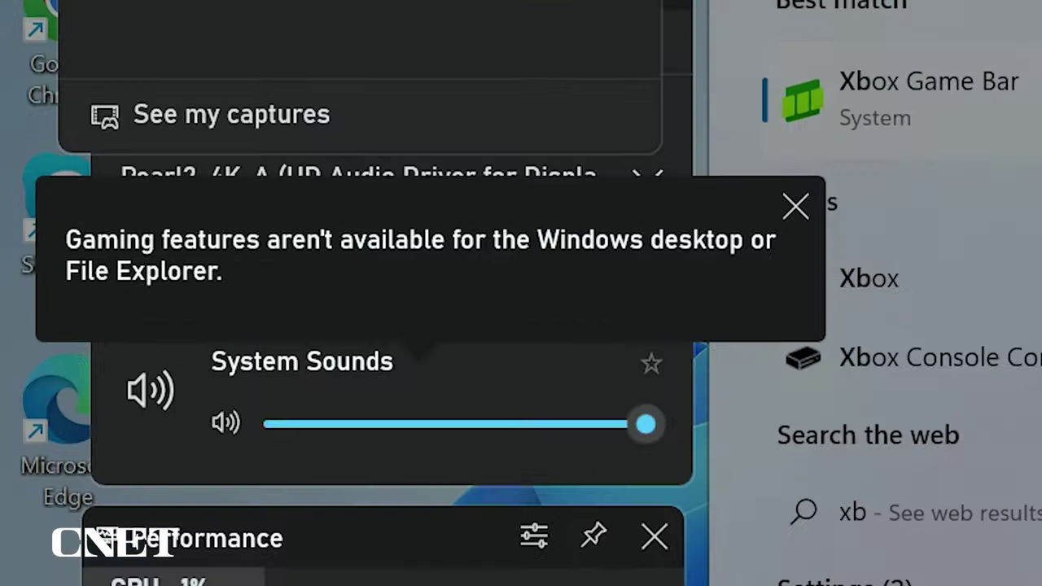